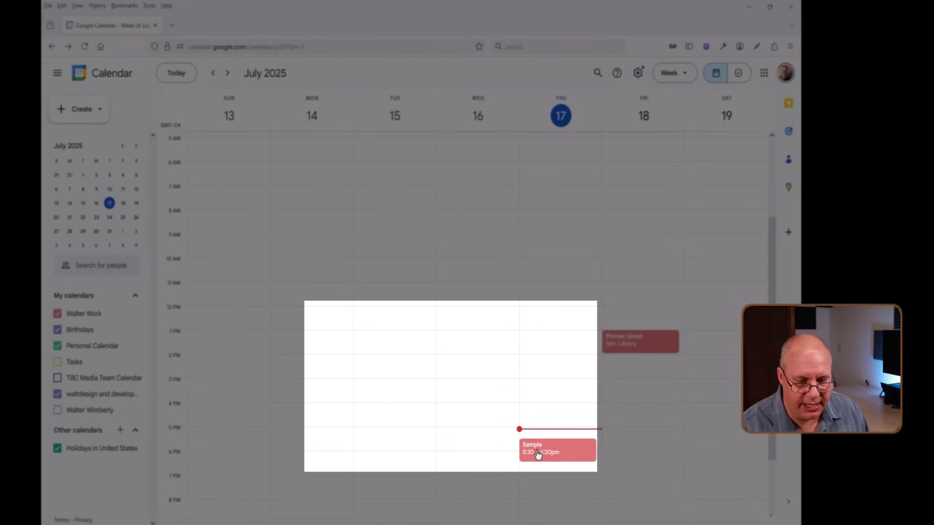
Open the Thursday 5:30–6:30pm Sample event's details popup from the week view.
click(538, 455)
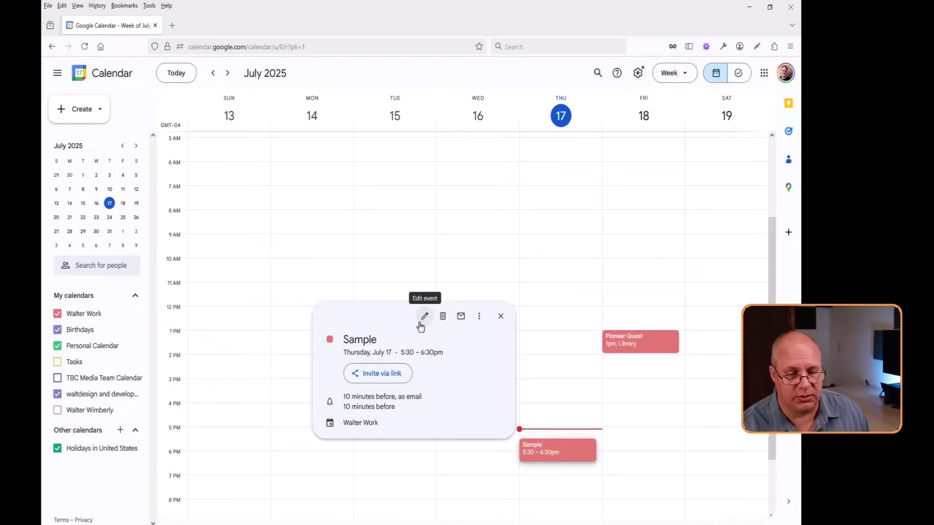
Open the Sample event in the full editor and place the cursor in its location field.
click(423, 317)
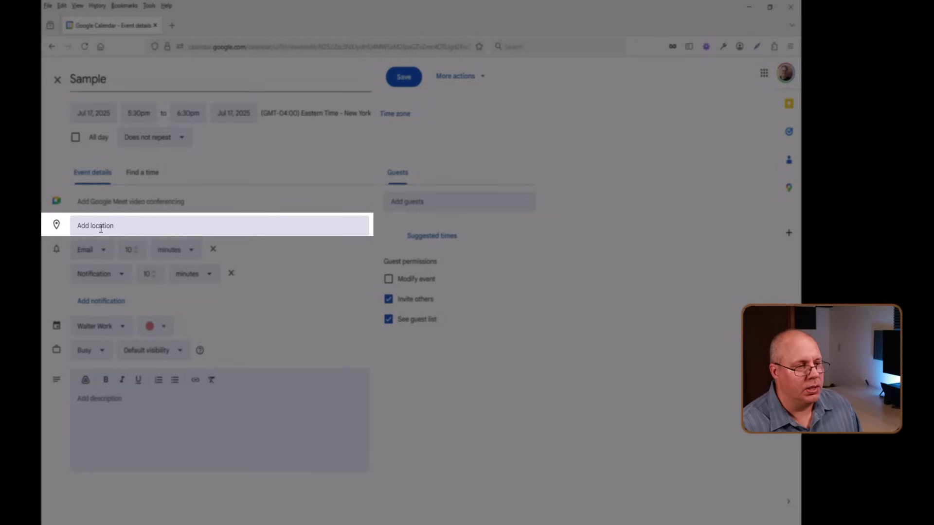
click(101, 228)
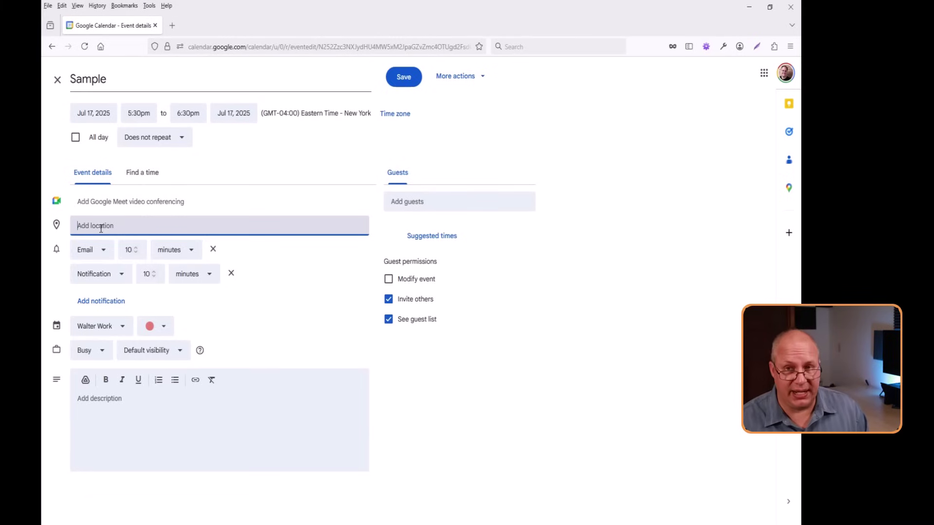
text(Room 108)
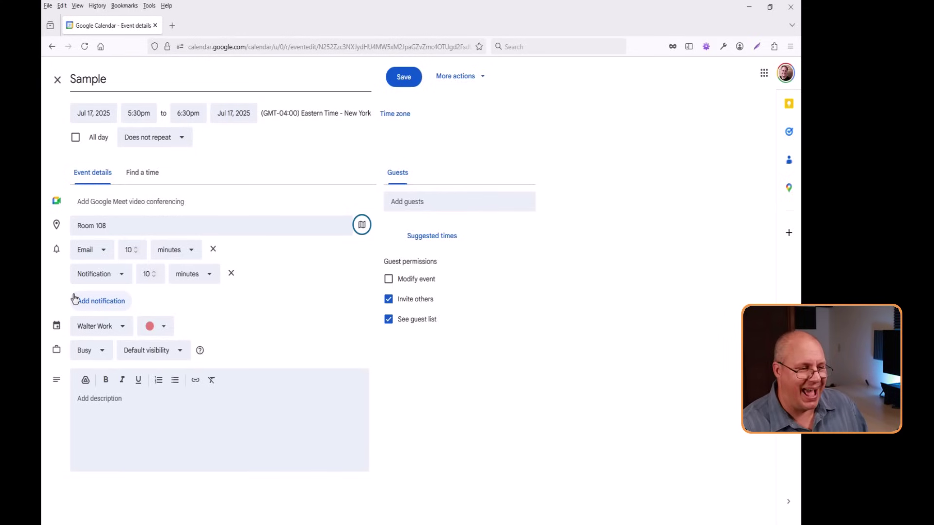
Insert a third reminder row for another 10-minute notification on the Sample event.
click(76, 300)
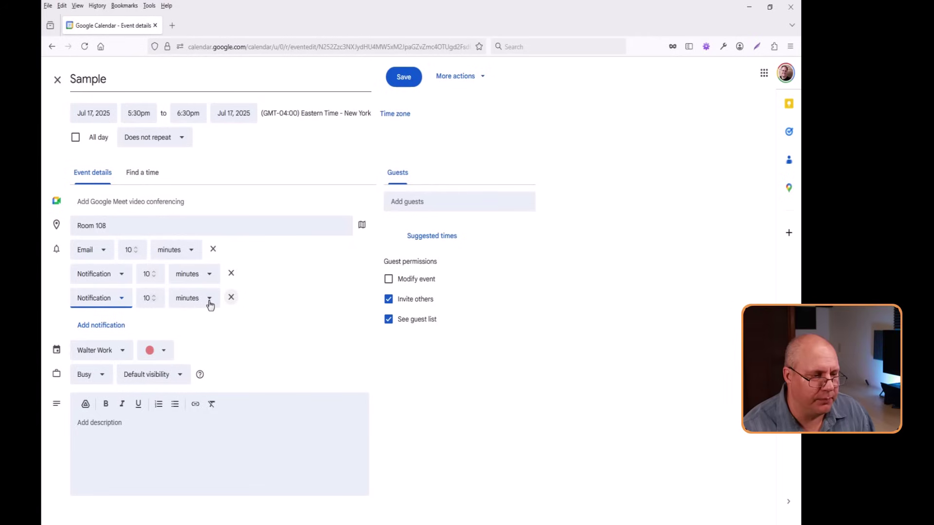
Remove the third reminder row and keep the event's availability set to Busy.
click(231, 297)
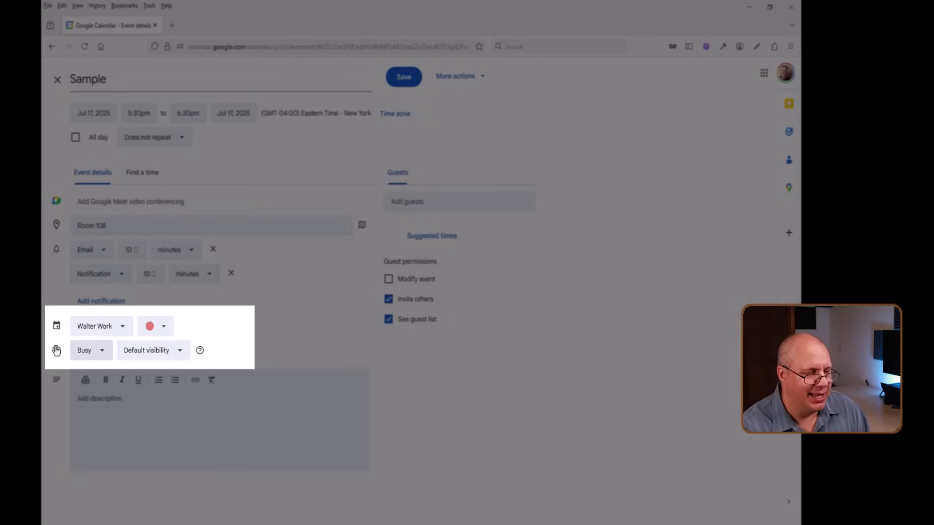
click(67, 353)
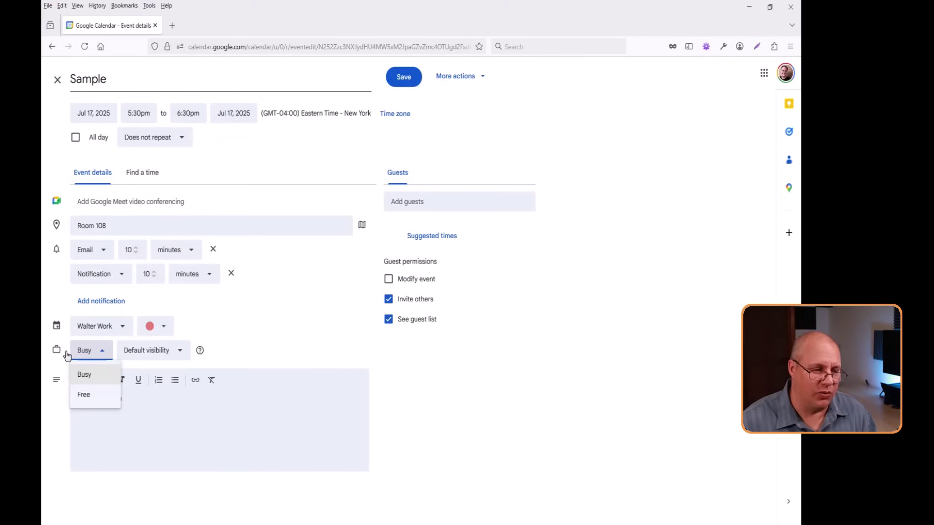
click(264, 330)
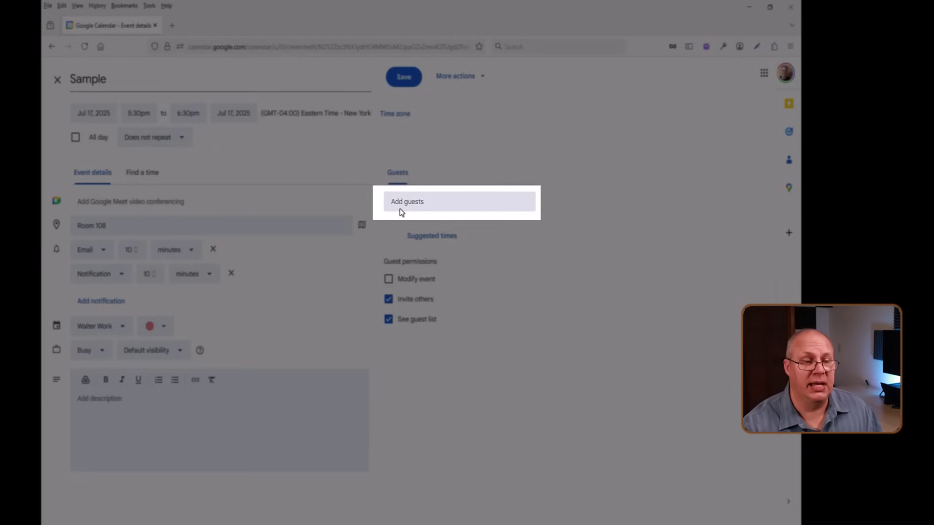
click(401, 204)
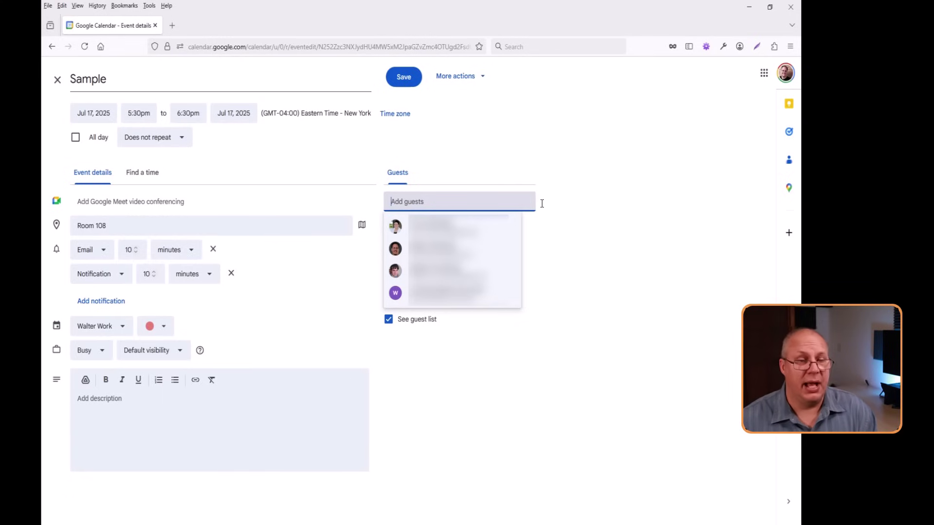
click(541, 203)
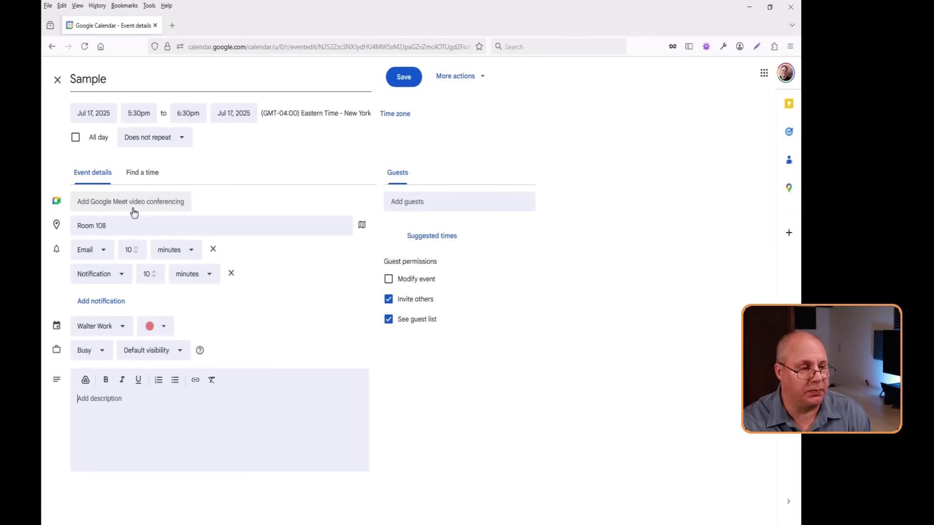
Attach Google Meet video conferencing to the Sample event.
click(133, 201)
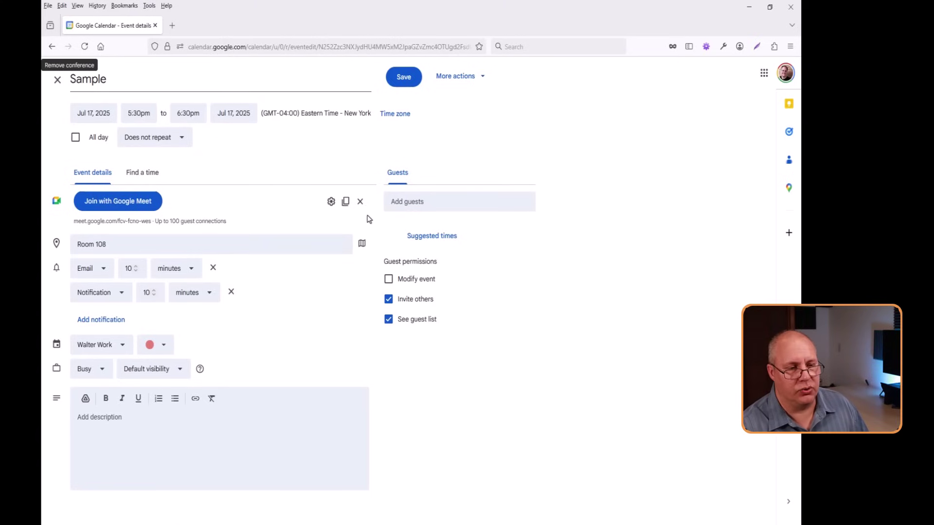
Remove the Google Meet conference, leaving the Sample event with no Meet link.
click(360, 202)
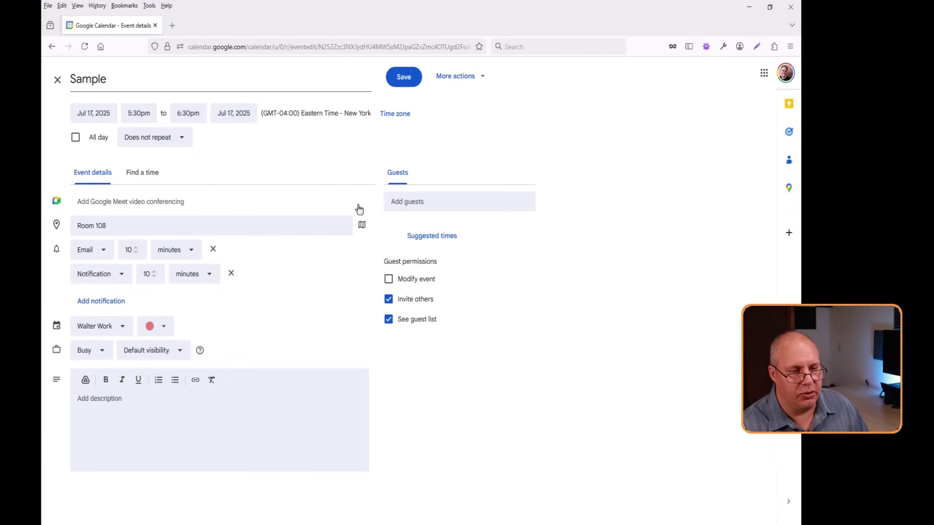